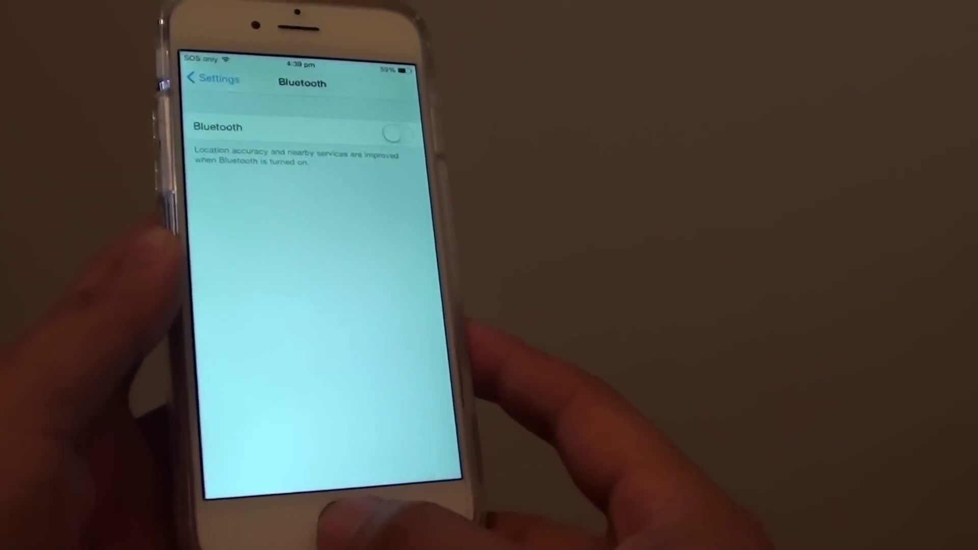
Step: Leave the Bluetooth settings page, where Bluetooth is off, for the home screen
click(322, 519)
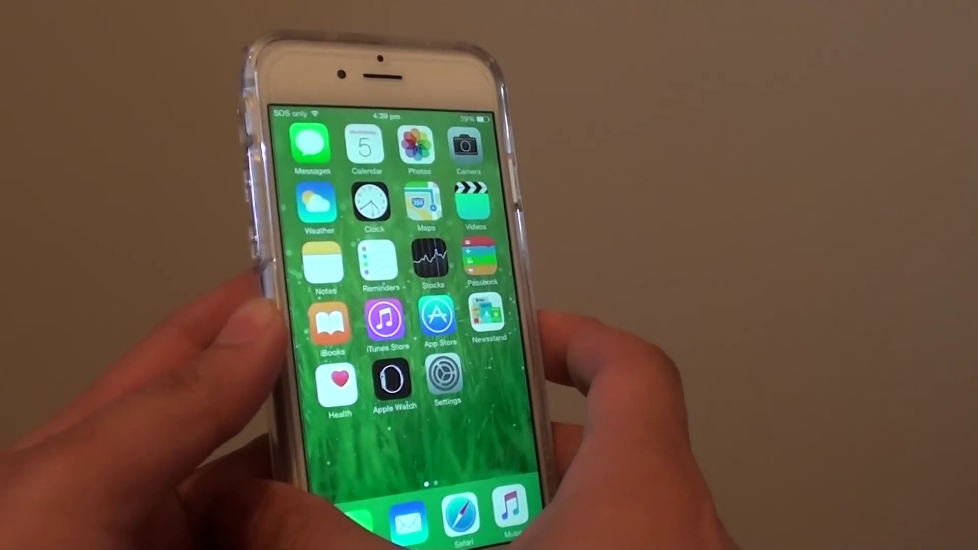